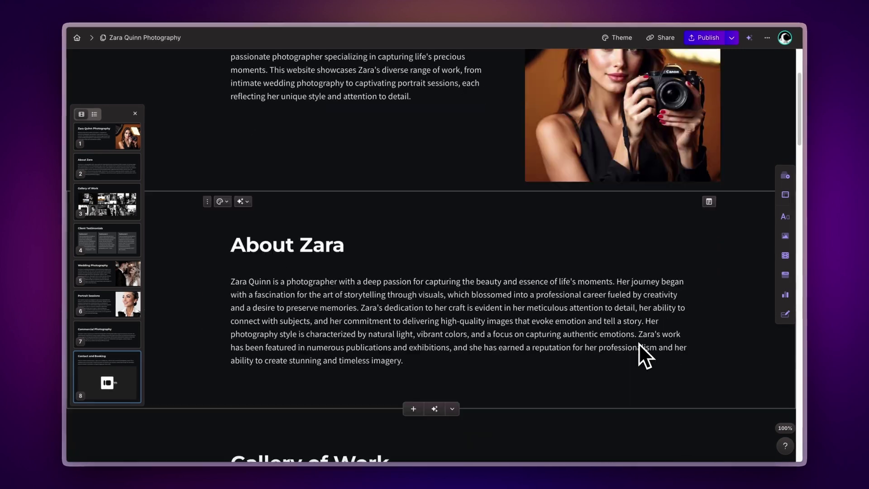
pyautogui.scroll(-10, 638, 343)
pyautogui.scroll(-10, 637, 343)
pyautogui.scroll(-10, 637, 342)
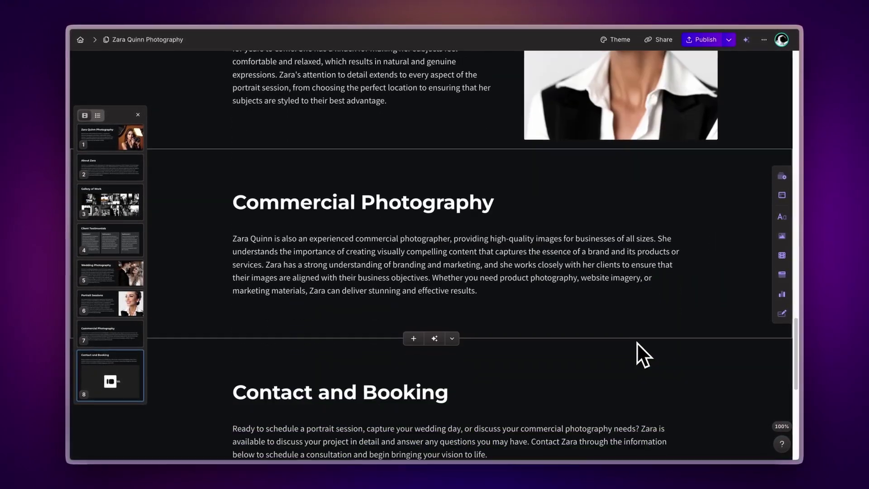
pyautogui.scroll(-8, 637, 342)
pyautogui.scroll(-5, 636, 341)
# Step: Advance the Contact and Booking Typeform two questions to the Phone Number question
pyautogui.click(587, 412)
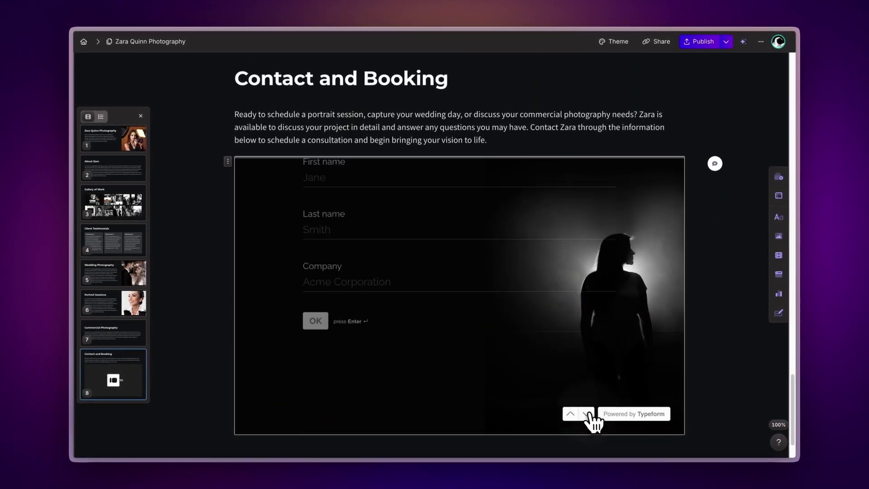
pyautogui.click(588, 412)
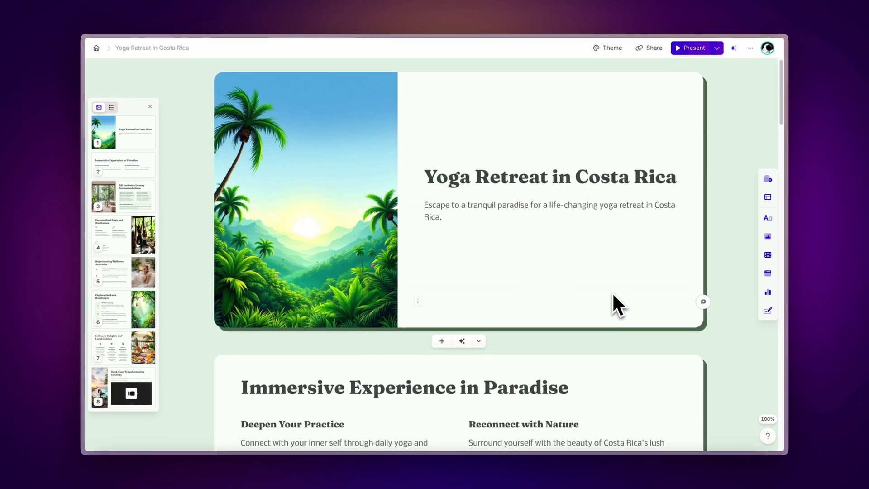
pyautogui.scroll(-5, 612, 292)
pyautogui.scroll(-5, 612, 292)
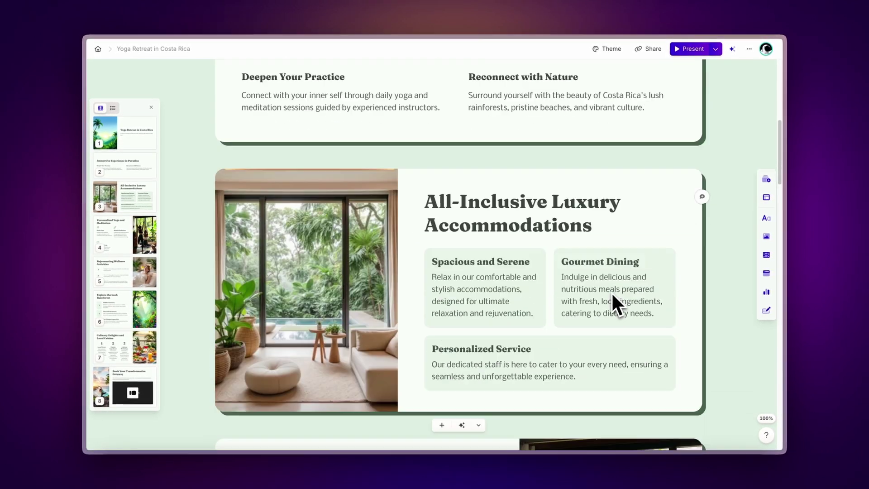
pyautogui.scroll(-5, 611, 292)
pyautogui.scroll(-5, 612, 292)
pyautogui.scroll(-5, 611, 293)
pyautogui.scroll(-5, 611, 292)
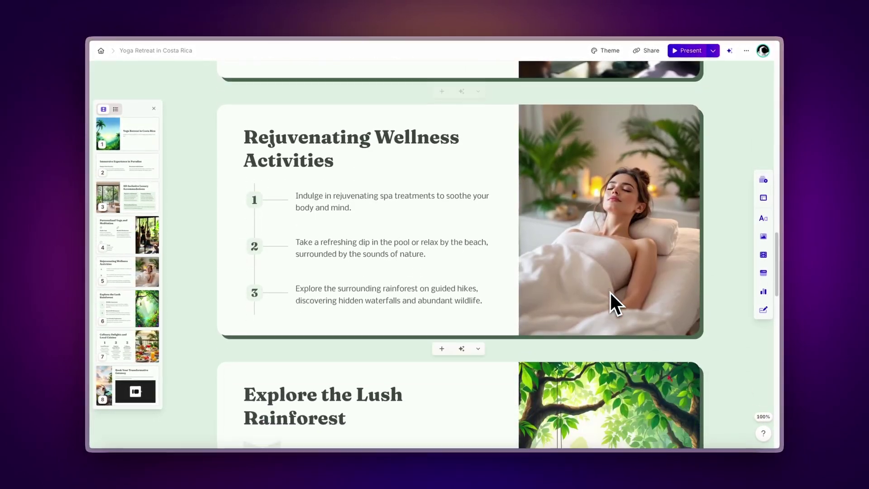
pyautogui.scroll(-5, 611, 293)
pyautogui.scroll(-5, 611, 292)
pyautogui.scroll(-5, 609, 292)
pyautogui.scroll(-4, 609, 292)
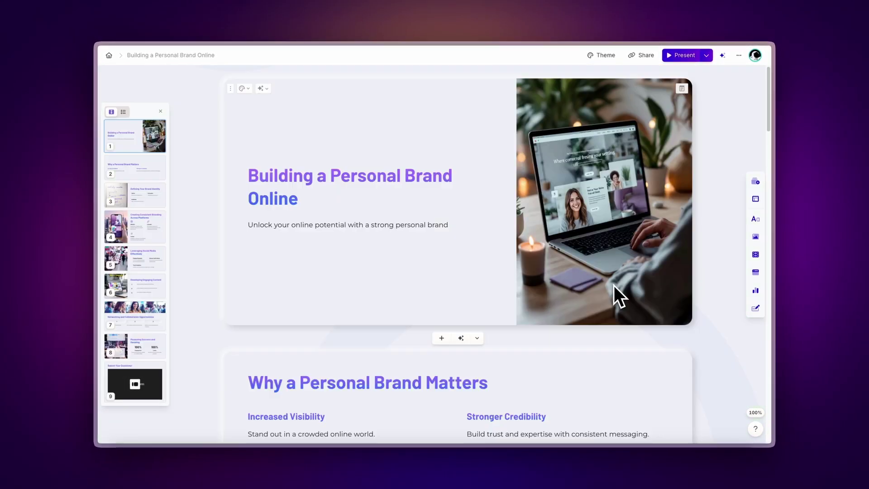
pyautogui.scroll(-5, 613, 285)
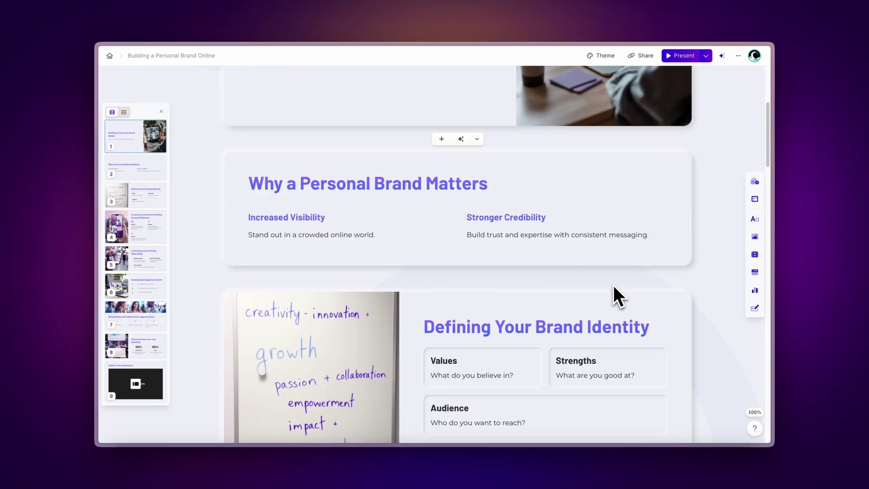
pyautogui.scroll(-5, 613, 285)
pyautogui.scroll(-5, 613, 276)
pyautogui.scroll(-5, 611, 272)
pyautogui.scroll(-5, 611, 273)
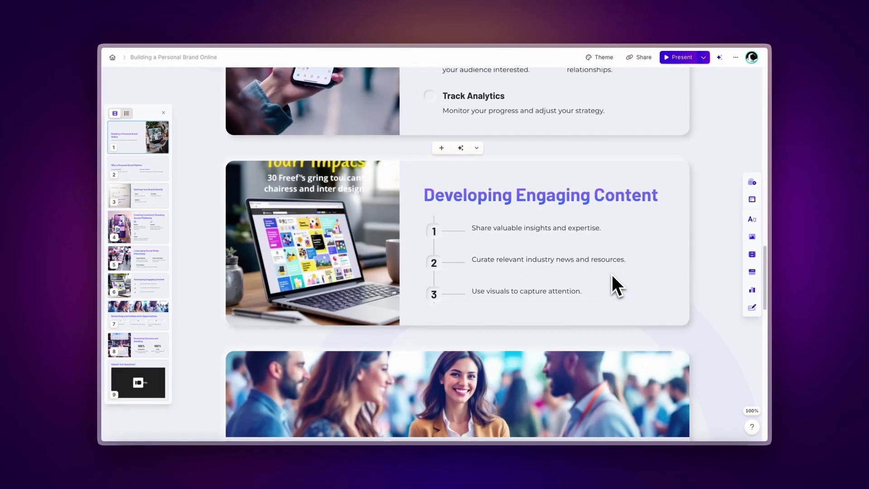
pyautogui.scroll(-5, 610, 272)
pyautogui.scroll(-5, 611, 275)
pyautogui.scroll(-5, 611, 274)
pyautogui.scroll(-5, 611, 274)
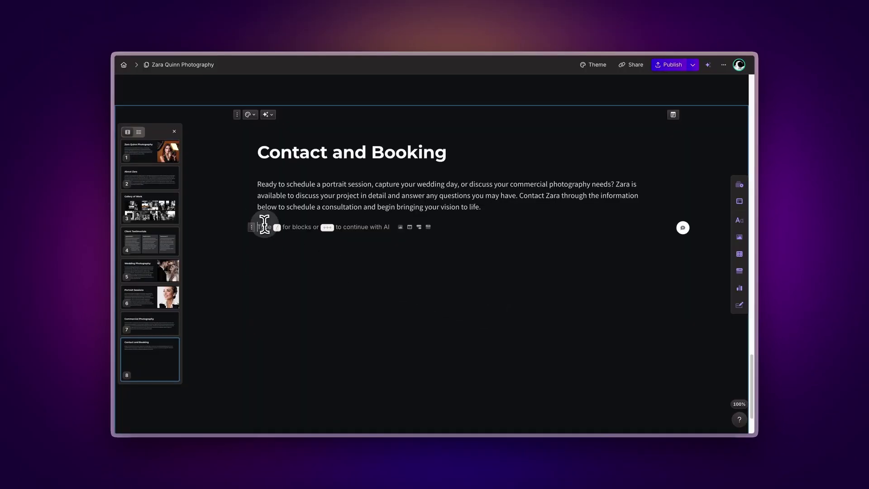
# Step: Add a Typeform block on the empty line below the booking introduction, using the pasted form URL
pyautogui.click(265, 226)
pyautogui.write('/')
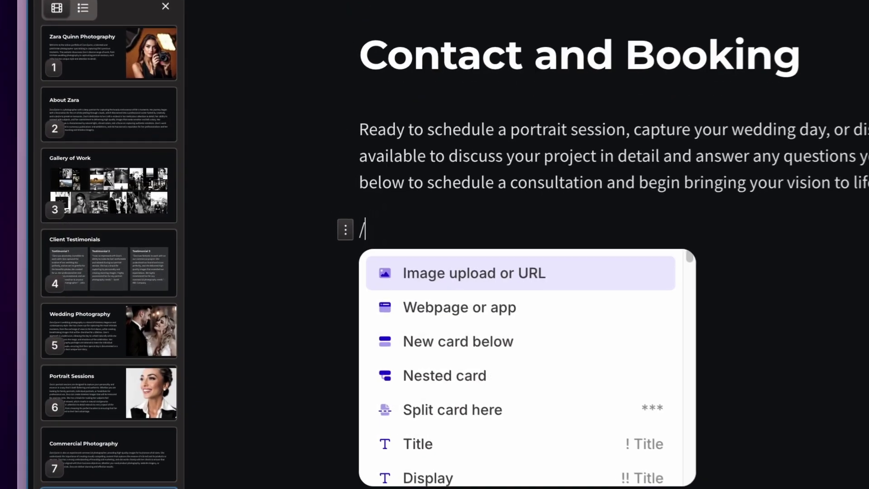
pyautogui.write('typeform')
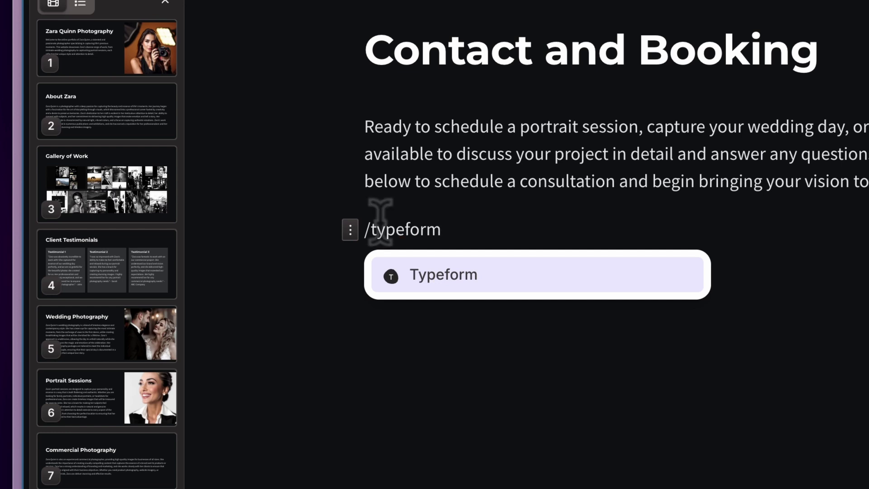
pyautogui.click(499, 284)
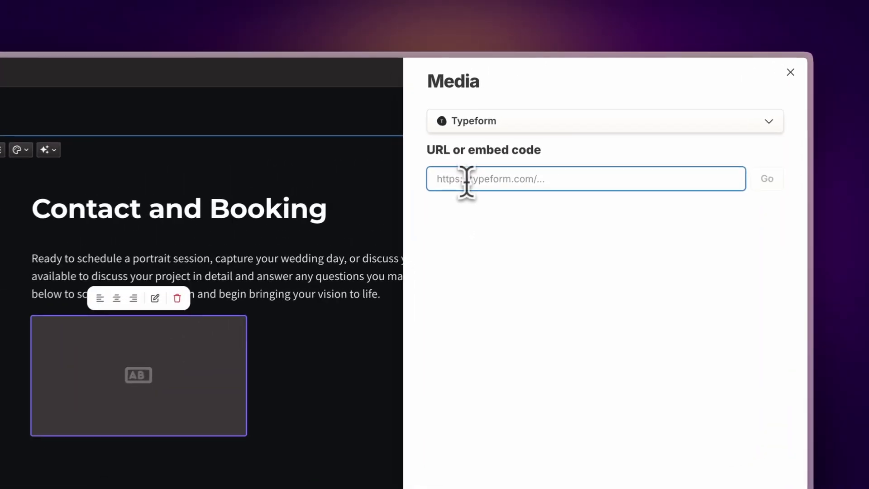
pyautogui.hotkey('ctrl', 'v')
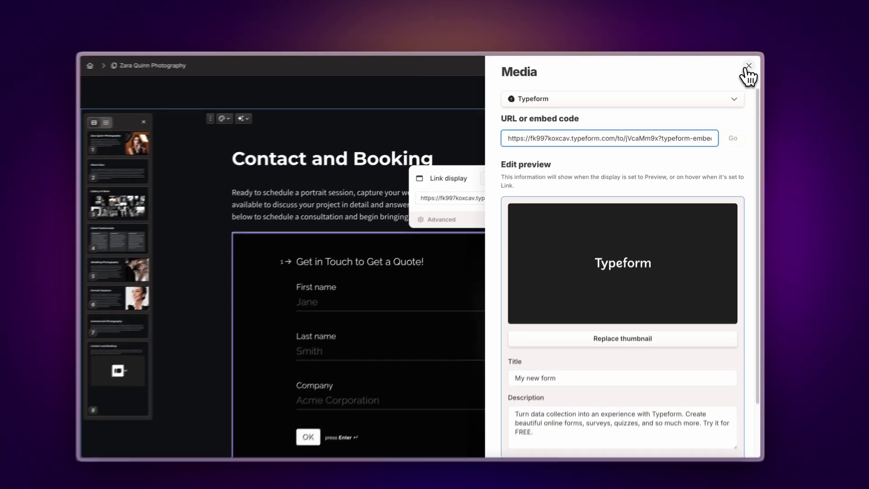
pyautogui.click(793, 72)
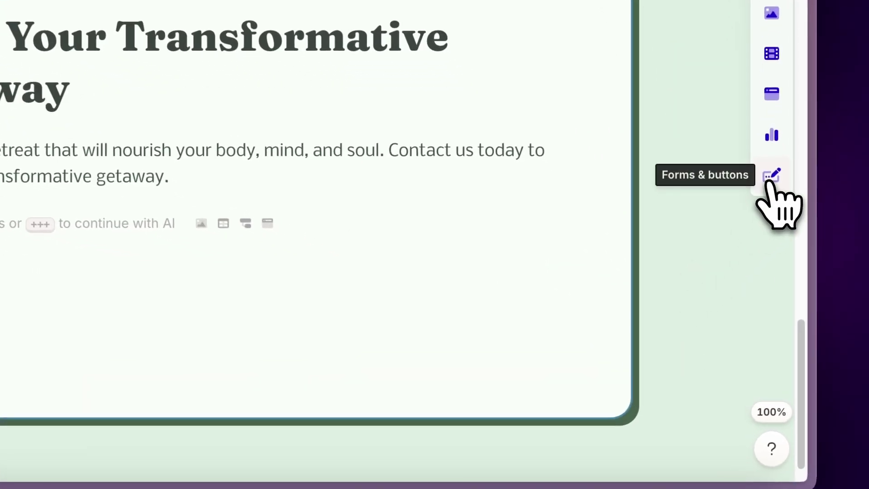
# Step: Drag a Typeform block into the Book Your Transformative Getaway card and paste its form URL
pyautogui.click(740, 304)
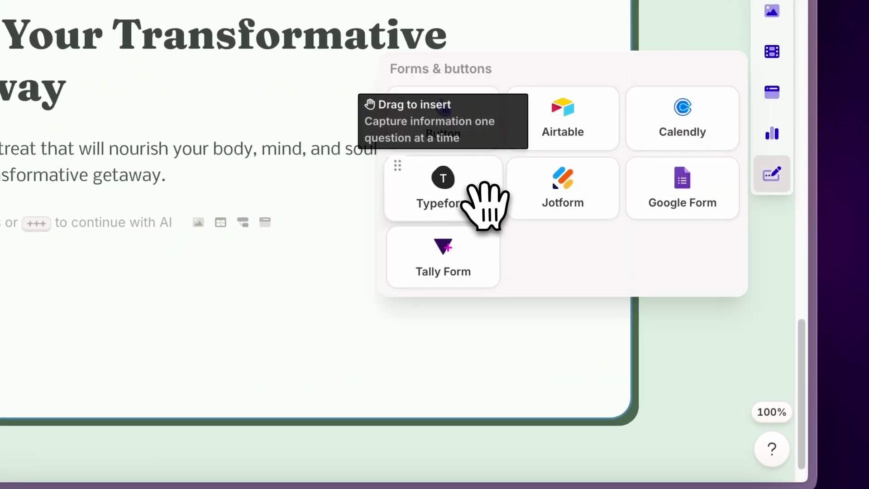
pyautogui.moveTo(484, 204); pyautogui.dragTo(490, 333)
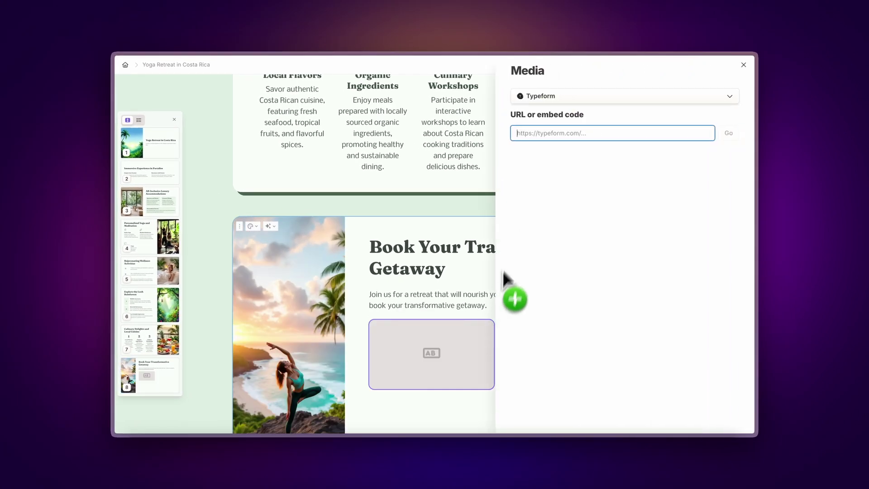
pyautogui.hotkey('ctrl', 'v')
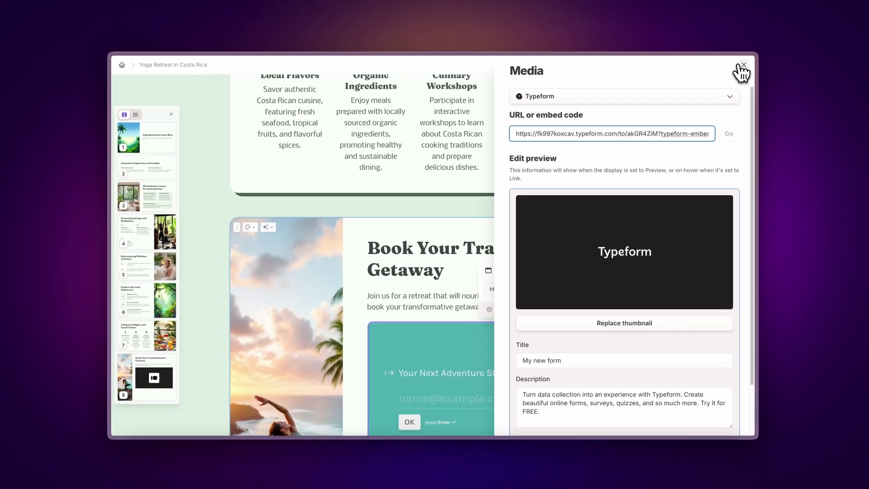
pyautogui.click(741, 65)
pyautogui.scroll(-3, 702, 251)
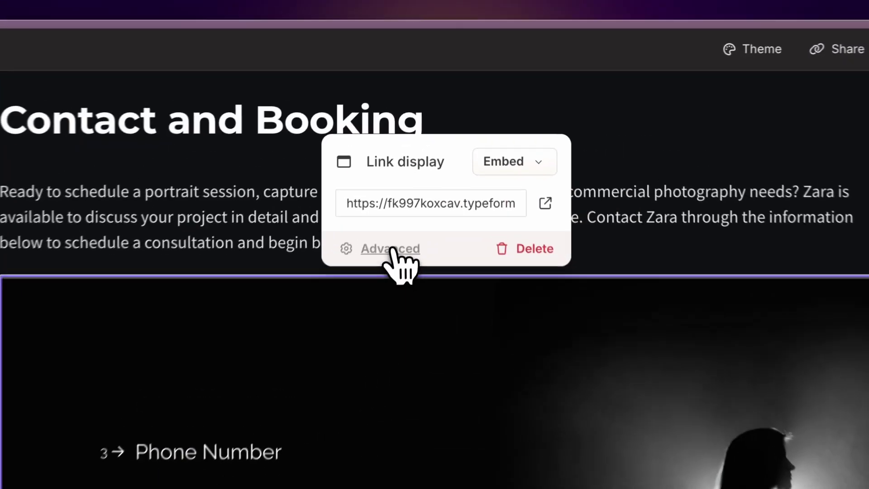
# Step: Append ' | Zara Quinn Photography' to the embed's preview title, making it 'Get in Touch | Zara Quinn Photography'
pyautogui.click(385, 259)
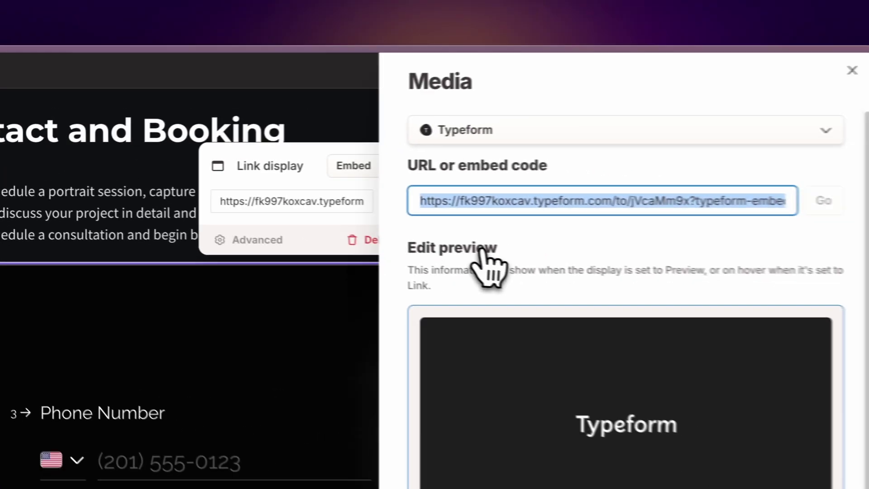
pyautogui.scroll(-3, 491, 346)
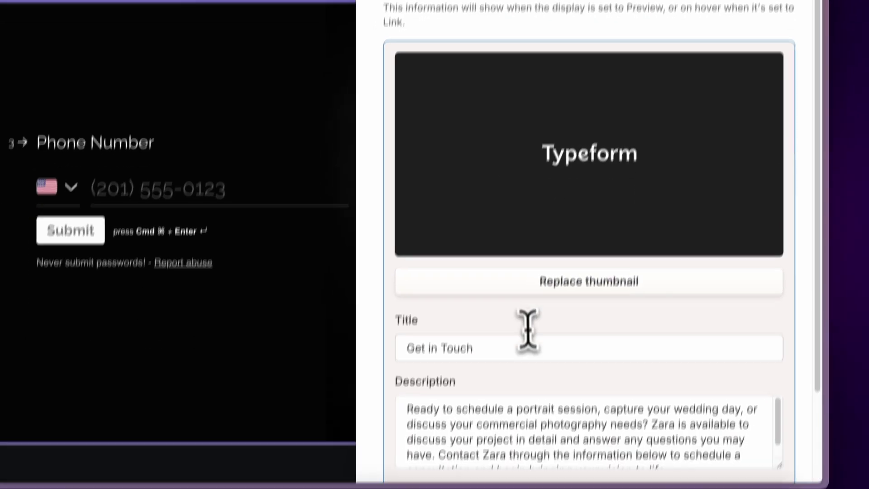
pyautogui.click(528, 332)
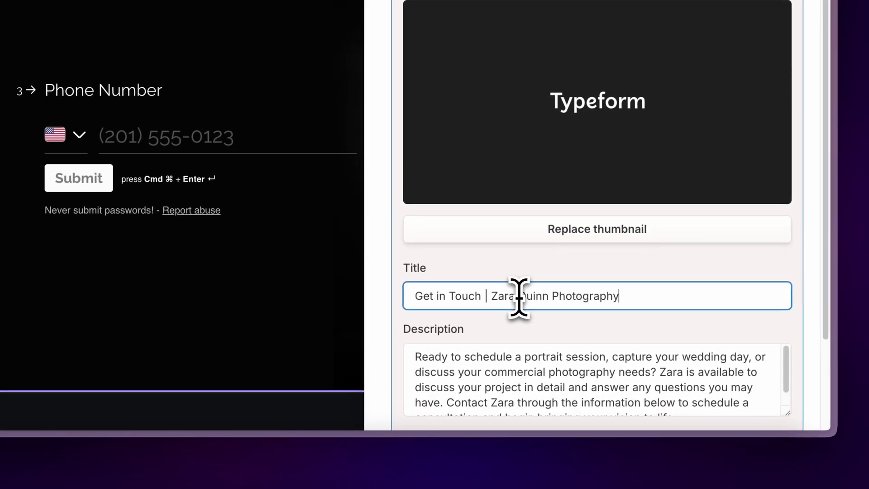
pyautogui.scroll(-3, 519, 296)
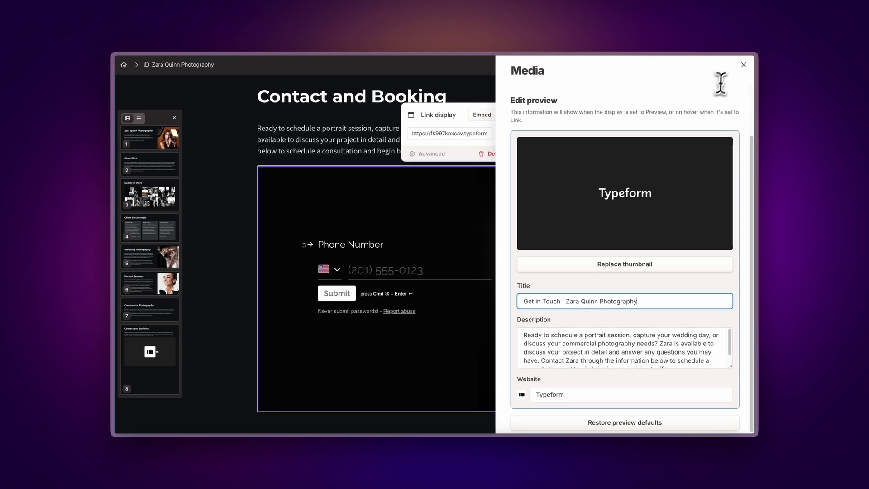
pyautogui.click(743, 64)
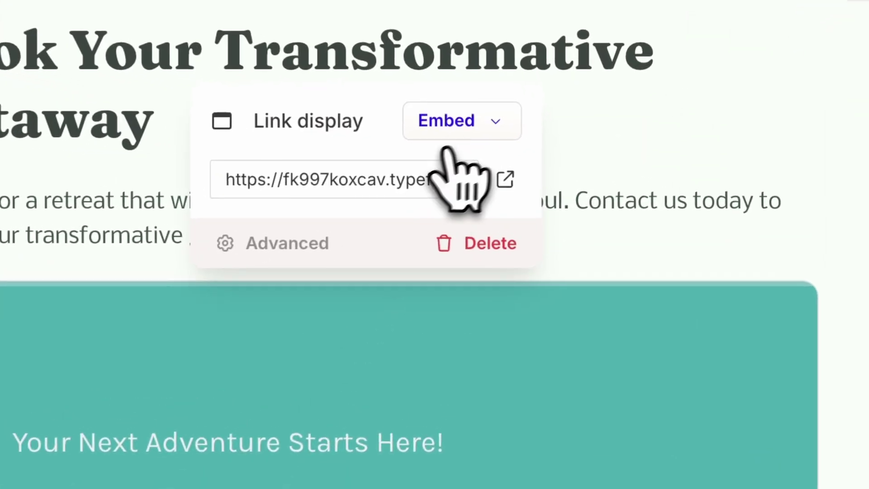
# Step: Show the Button, Preview and Embed choices in the getaway Typeform's Embed dropdown
pyautogui.click(462, 121)
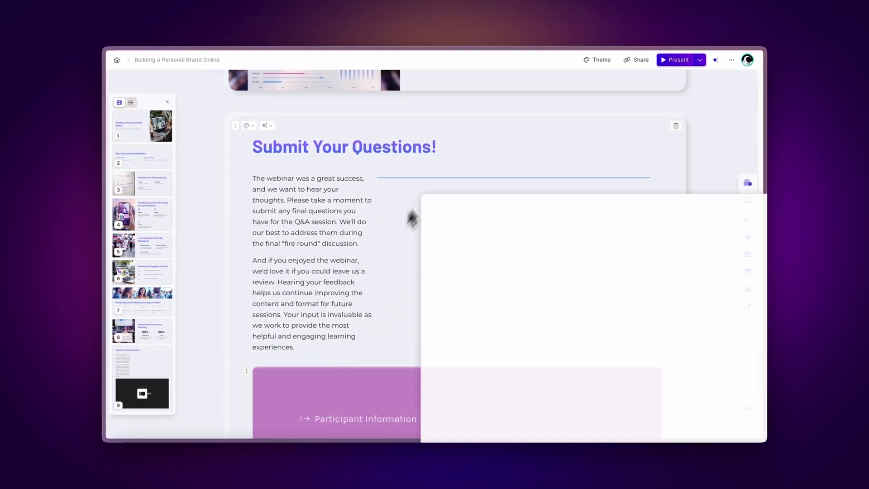
# Step: Move the purple form to the right column, then embed a Typeform in the Get in touch step
pyautogui.moveTo(250, 373); pyautogui.dragTo(437, 178)
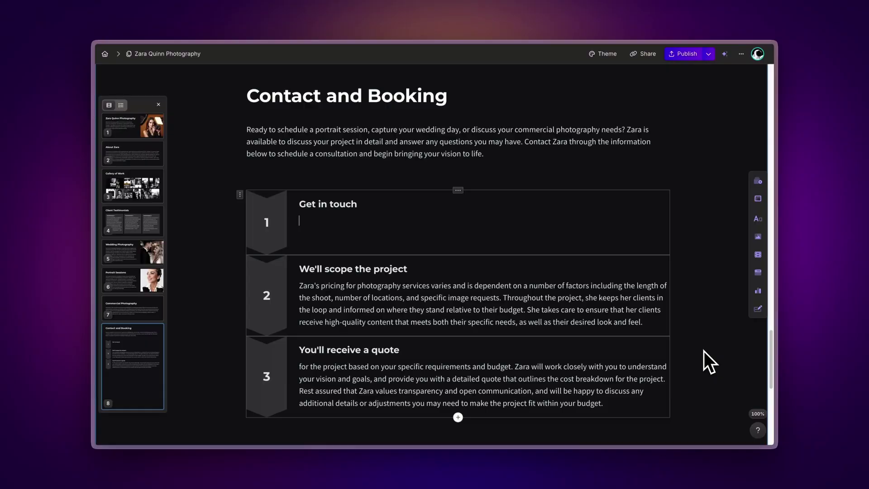
pyautogui.click(760, 308)
pyautogui.moveTo(614, 313); pyautogui.dragTo(418, 218)
pyautogui.click(631, 124)
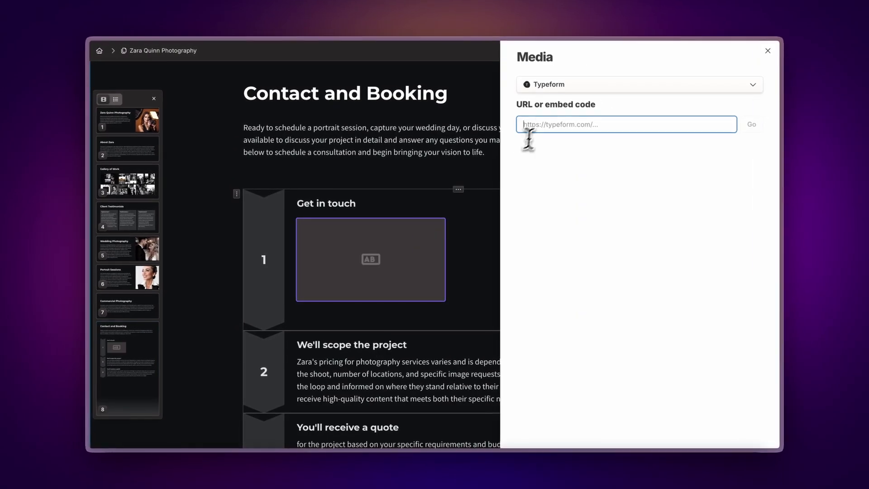
pyautogui.hotkey('ctrl', 'v')
pyautogui.click(724, 222)
pyautogui.click(704, 237)
pyautogui.scroll(-5, 705, 237)
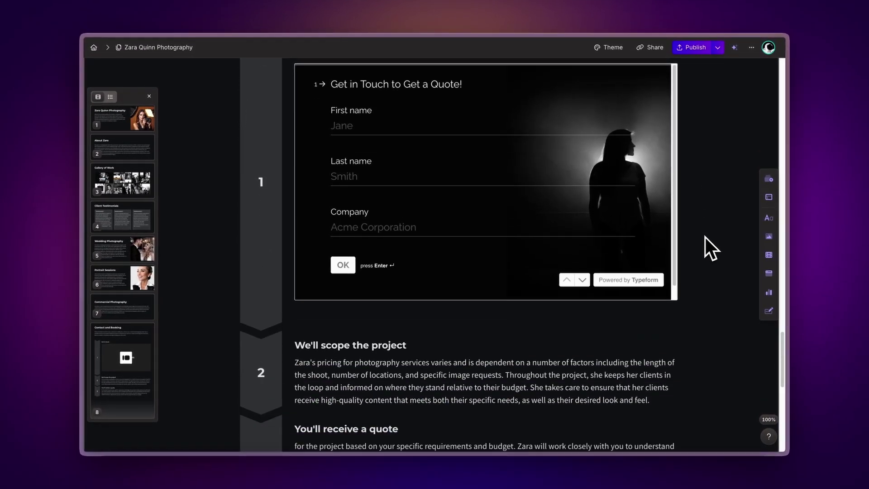
pyautogui.scroll(-3, 707, 237)
pyautogui.scroll(8, 707, 237)
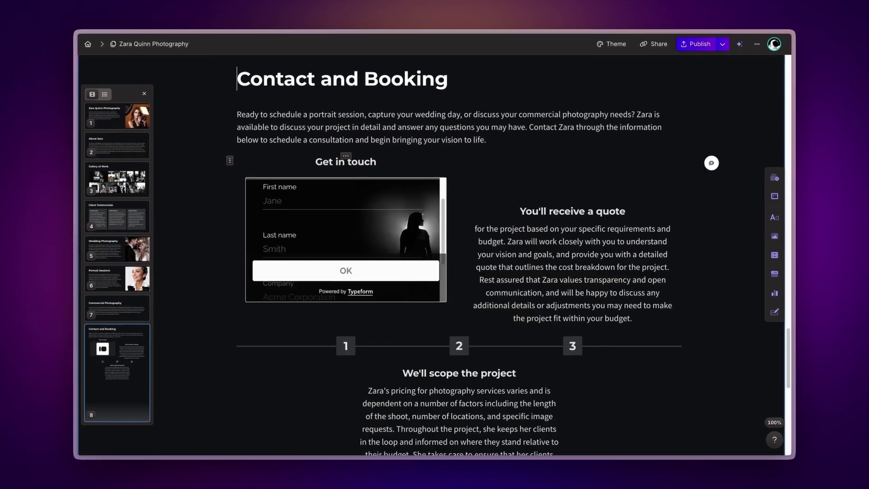